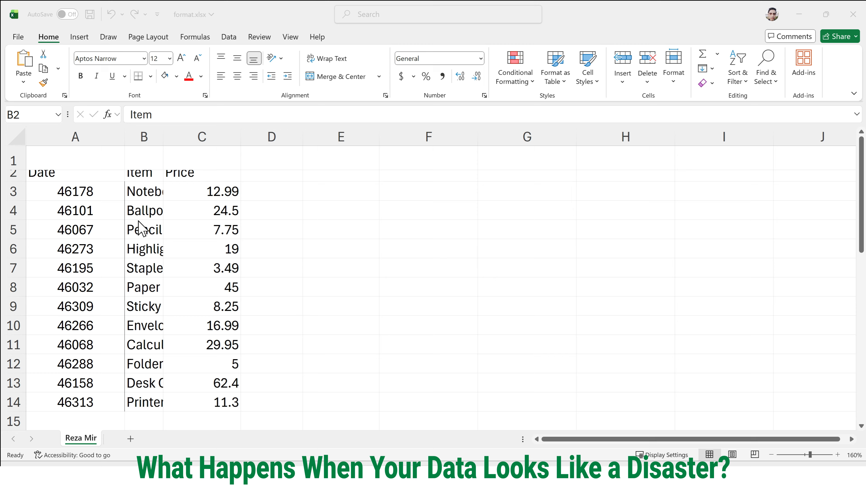
Step: AutoFit the height of header row 2 so its headings are no longer cut off
left_click(144, 172)
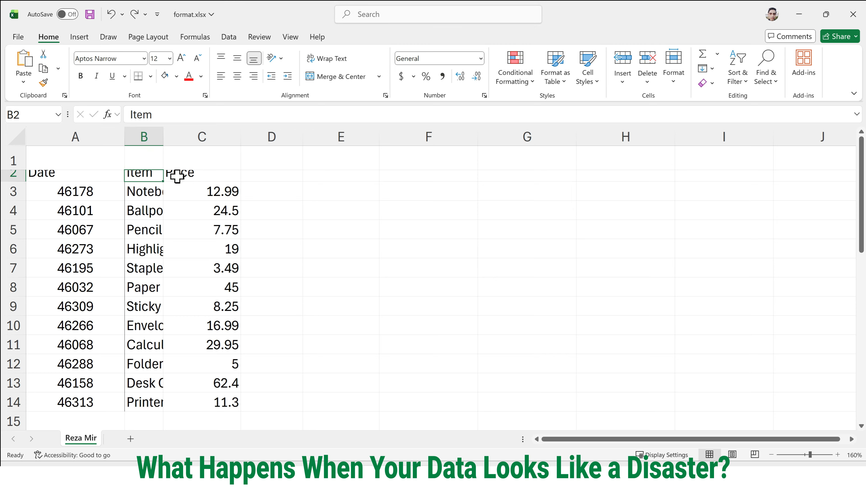
left_click(108, 179)
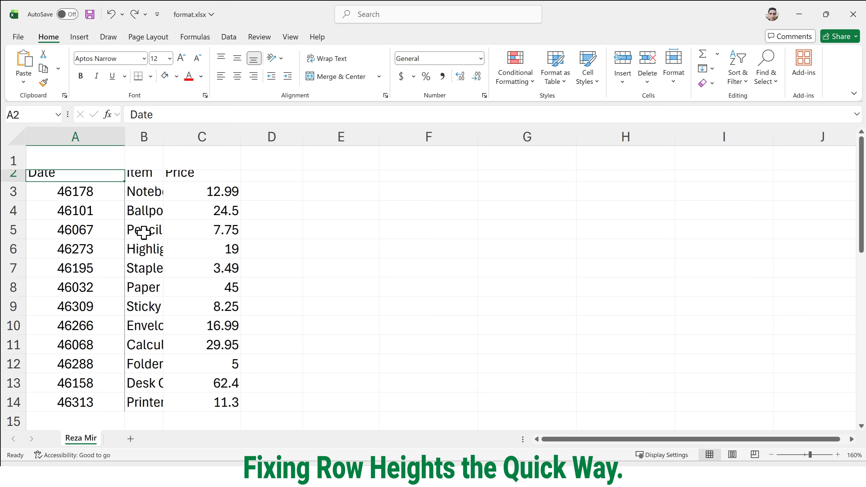
double_click(18, 181)
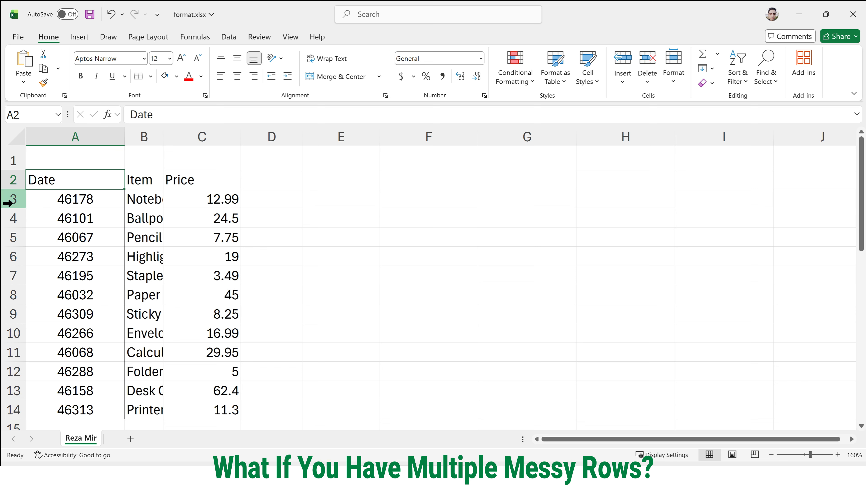
Step: Select rows 2 through 14 and AutoFit their row heights together
left_click_drag(10, 179, 17, 410)
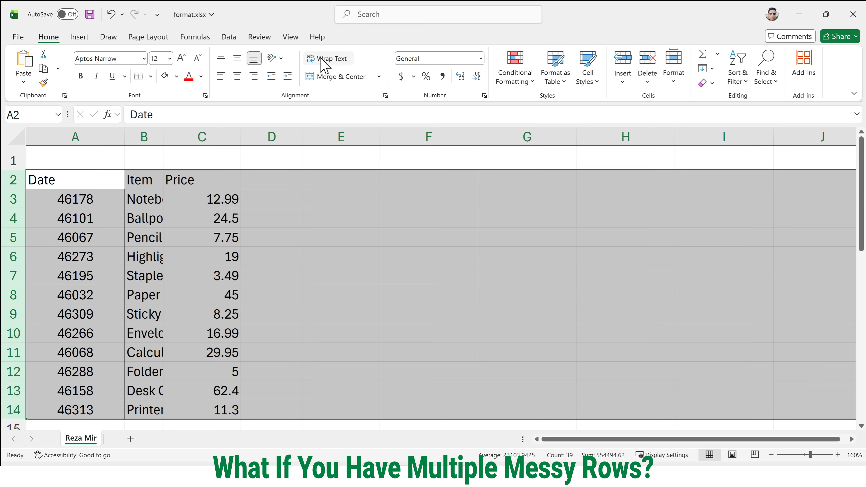
left_click(674, 82)
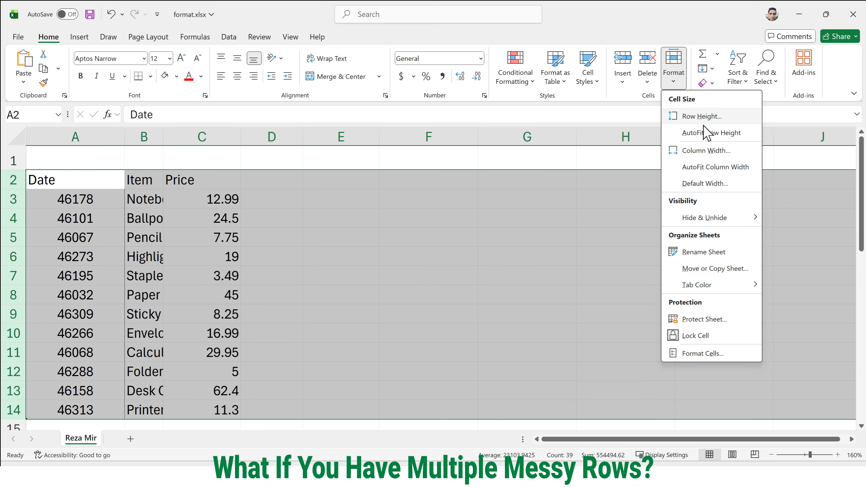
left_click(709, 132)
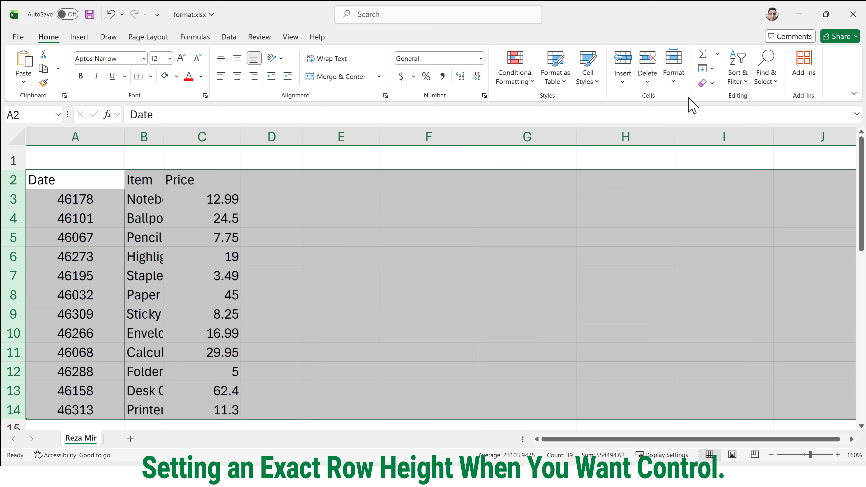
Step: Set an exact row height of 15 for the selected rows 2 through 14
left_click(678, 87)
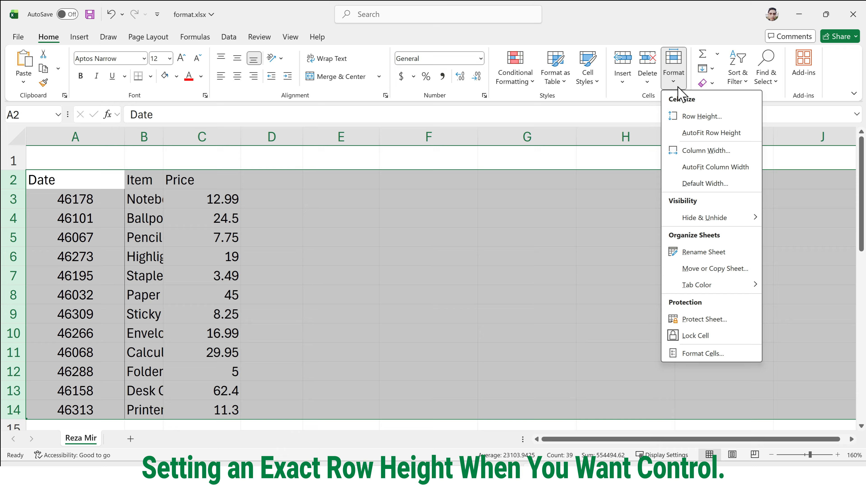
left_click(692, 116)
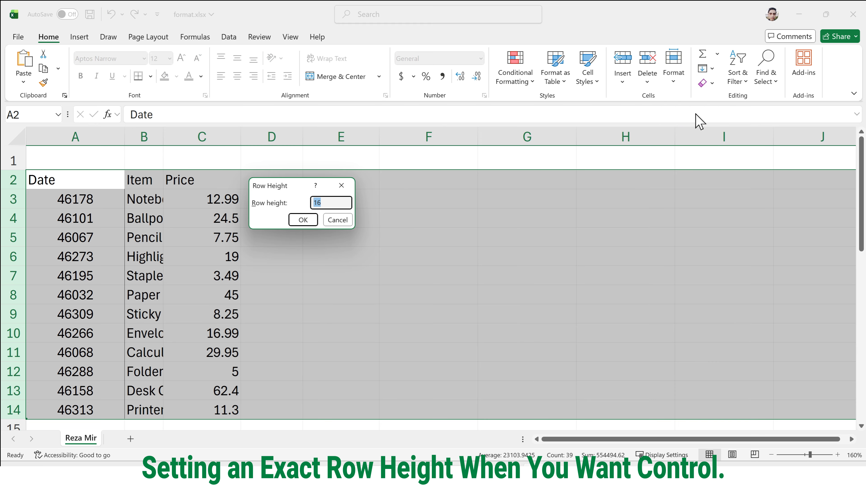
left_click(327, 204)
left_click_drag(314, 203, 324, 203)
type("15")
left_click(303, 220)
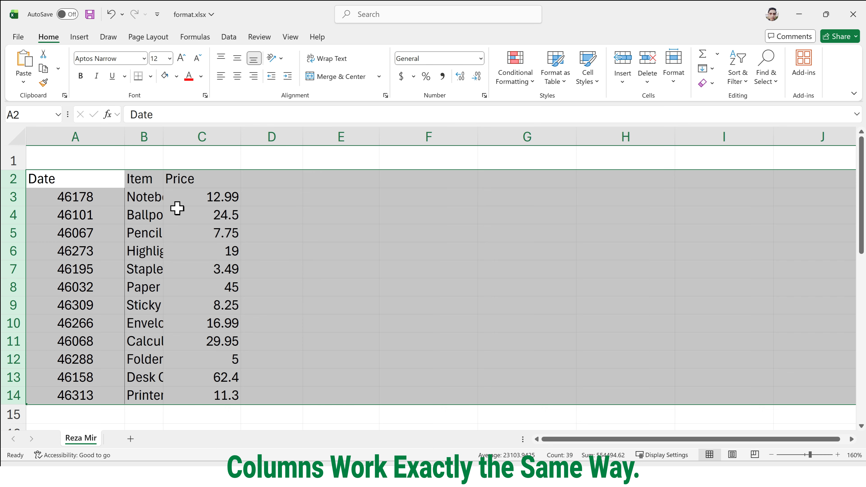
Step: AutoFit column B to its item names and manually narrow it to about the width of "Notebook"
left_click(152, 152)
double_click(161, 136)
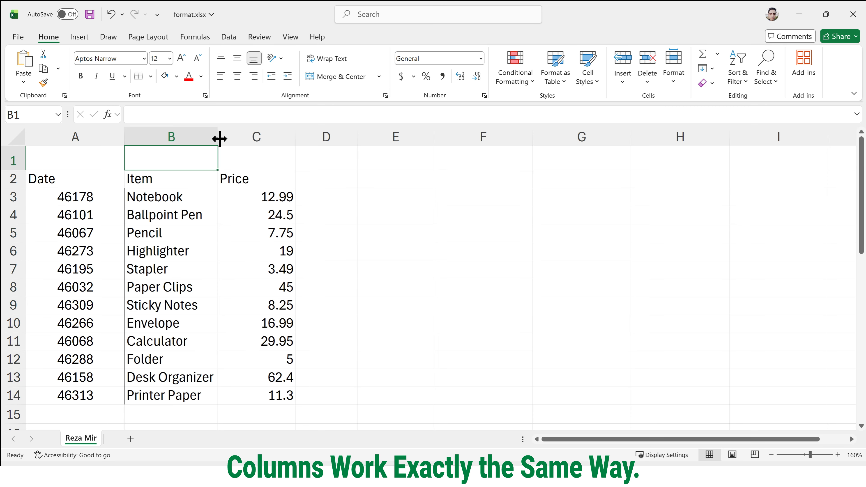
left_click_drag(217, 137, 180, 136)
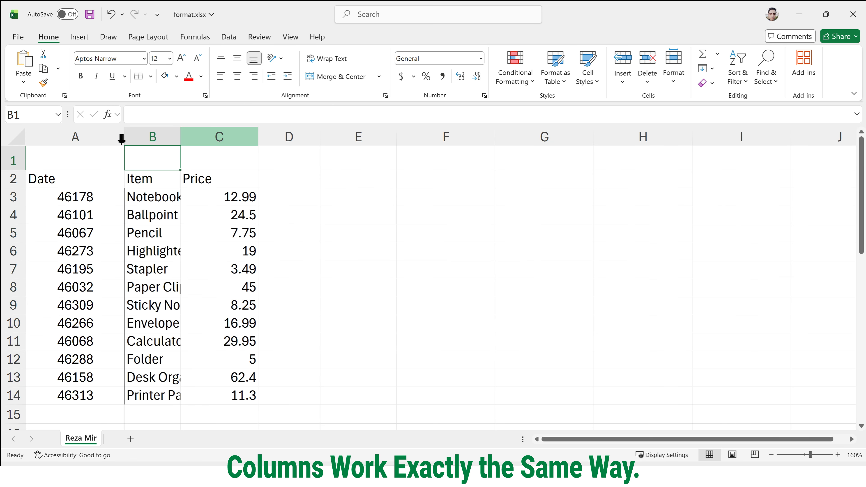
Step: Set the width of columns A through C to exactly 20
left_click_drag(78, 136, 237, 147)
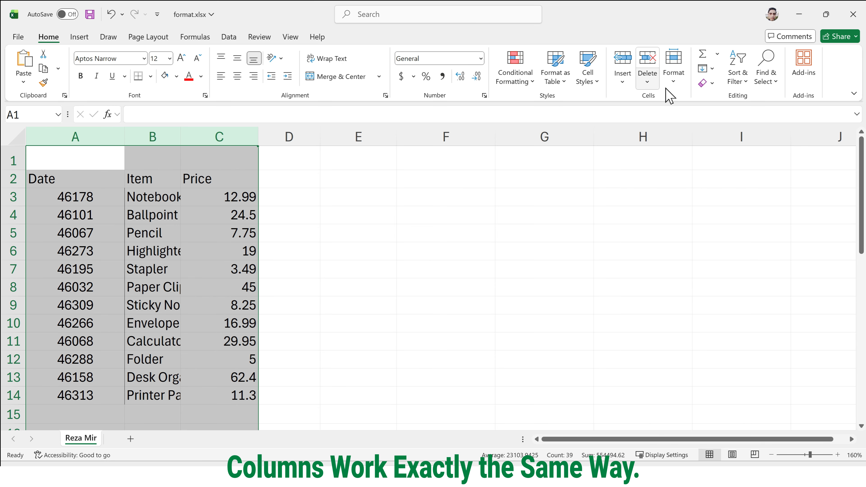
left_click(674, 84)
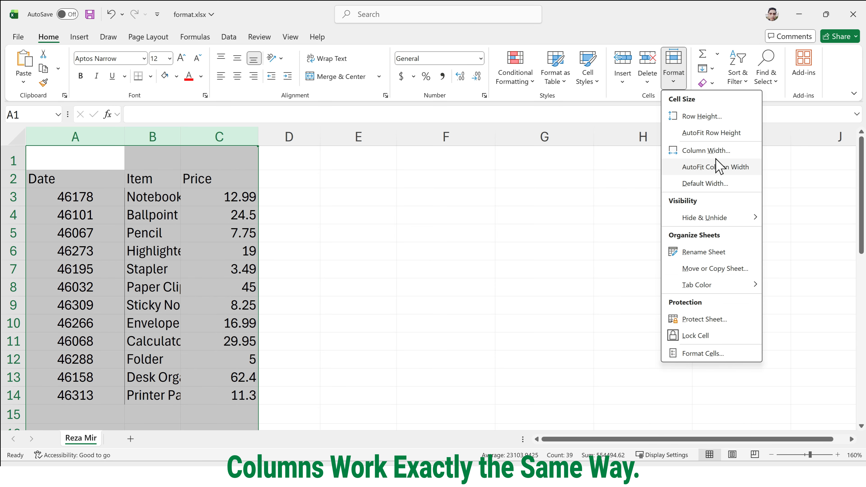
left_click(713, 152)
type("20")
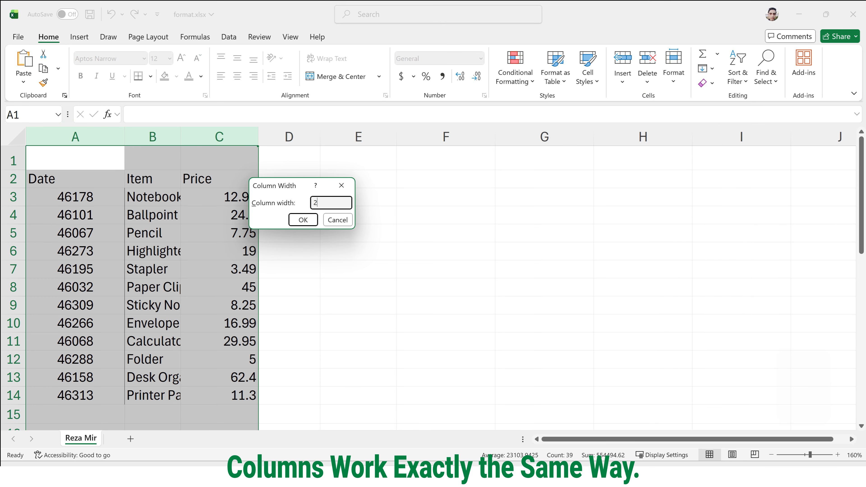
left_click(303, 220)
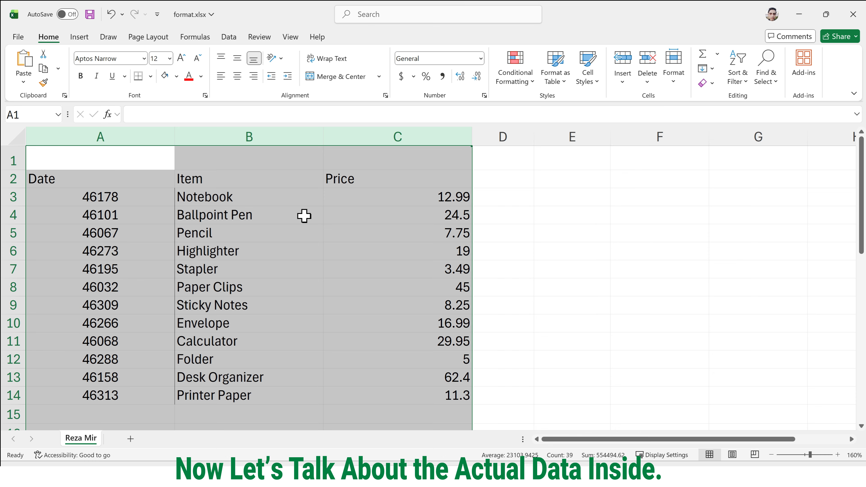
Step: Format the serial numbers in A3:A14 as dates with the 3/14/12 type (month/day/two-digit year)
left_click(243, 225)
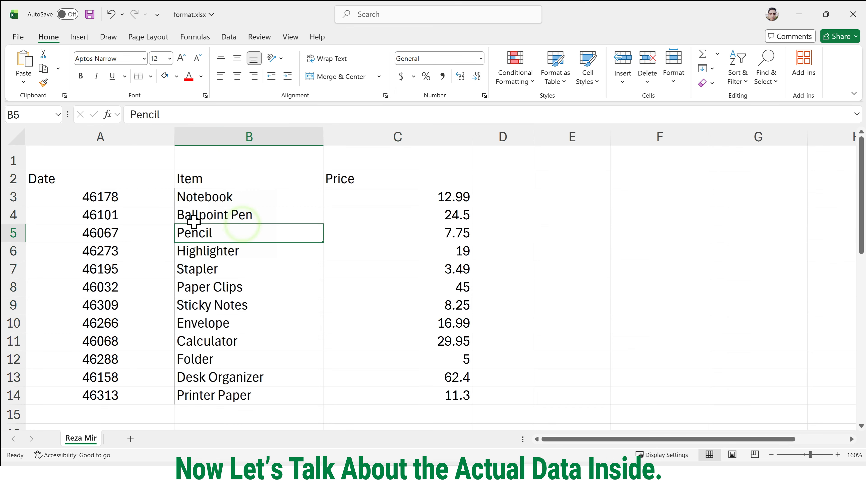
left_click(128, 199)
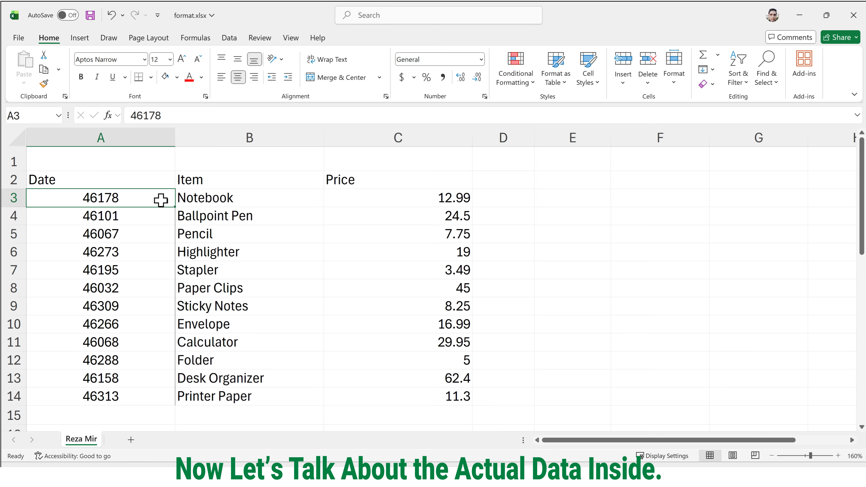
key("ctrl+shift+Down")
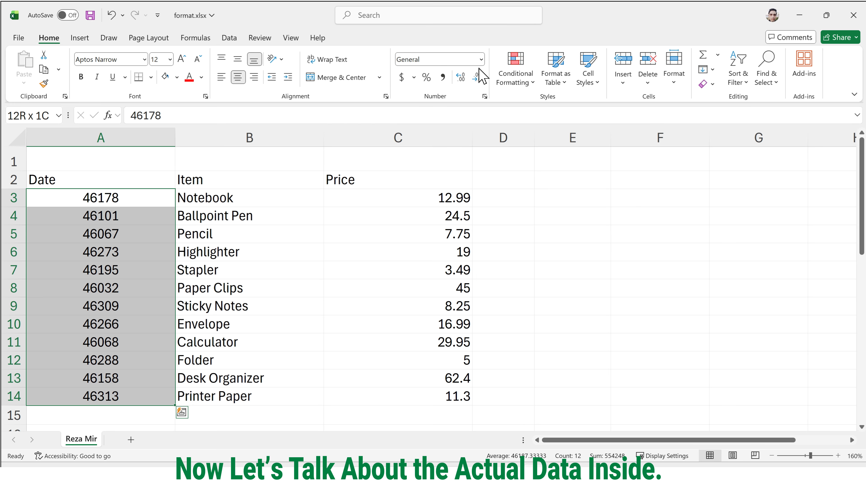
key("ctrl+1")
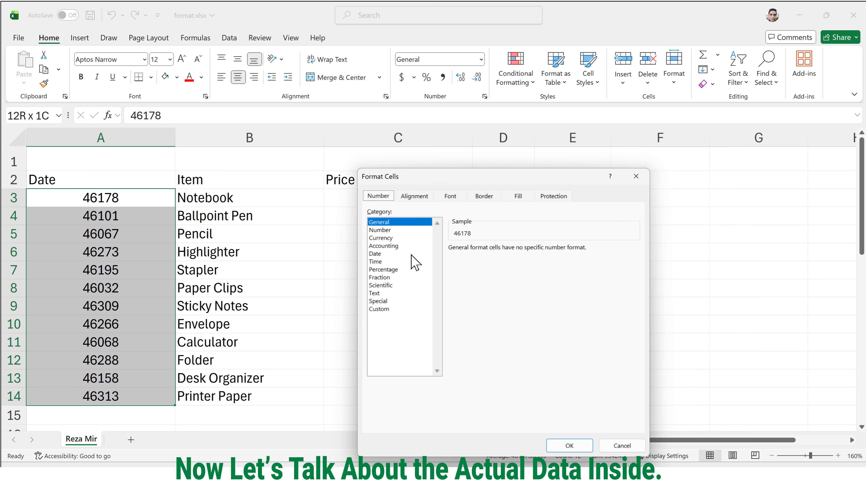
left_click(391, 255)
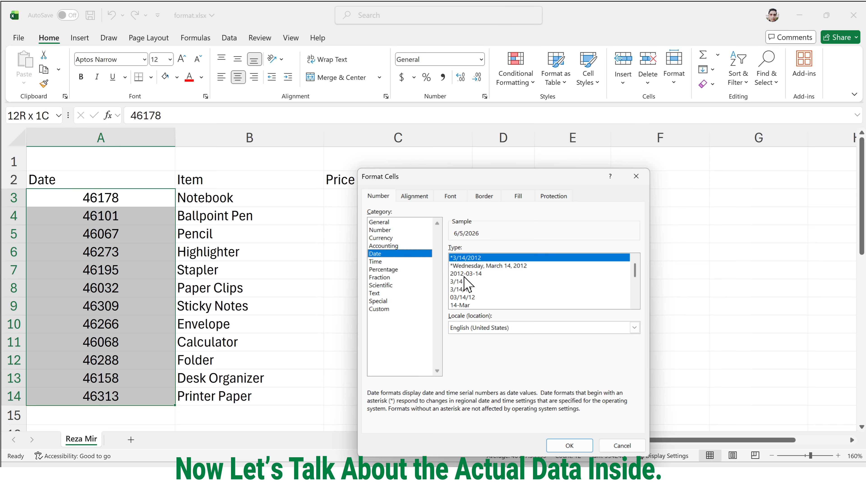
left_click(476, 289)
left_click(573, 447)
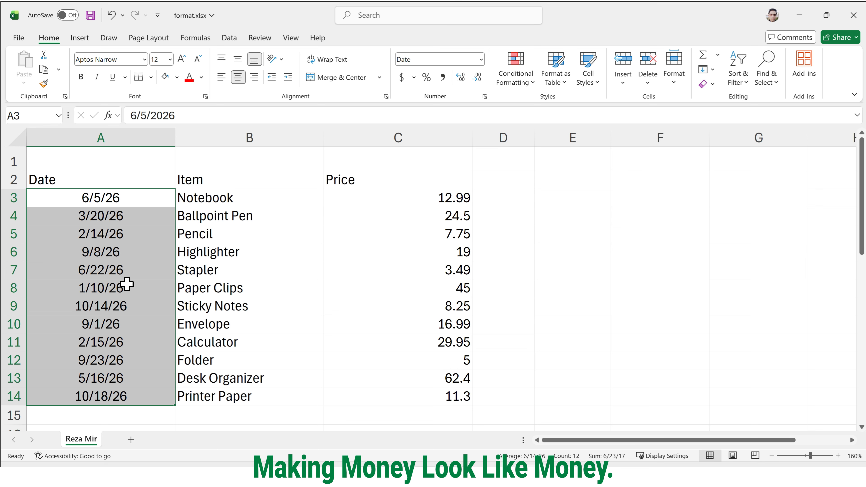
Step: Format the prices in C3:C14 as Currency with the $ symbol and two decimal places
left_click(393, 201)
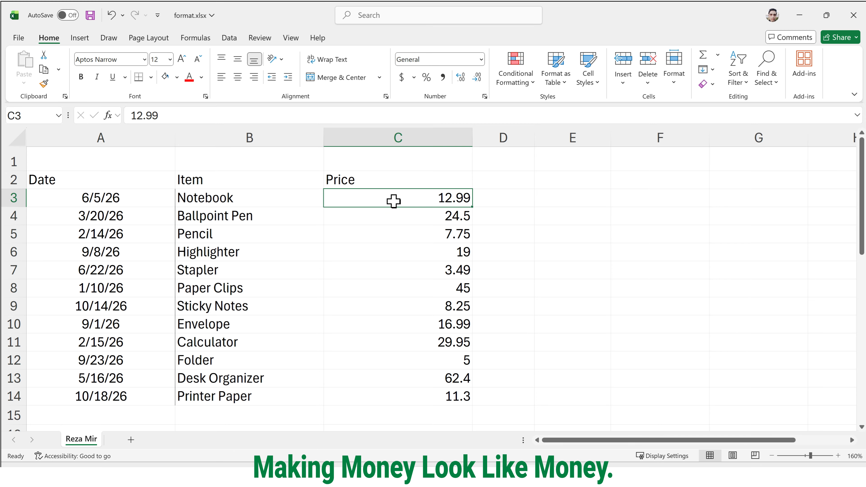
key("ctrl+shift+Down")
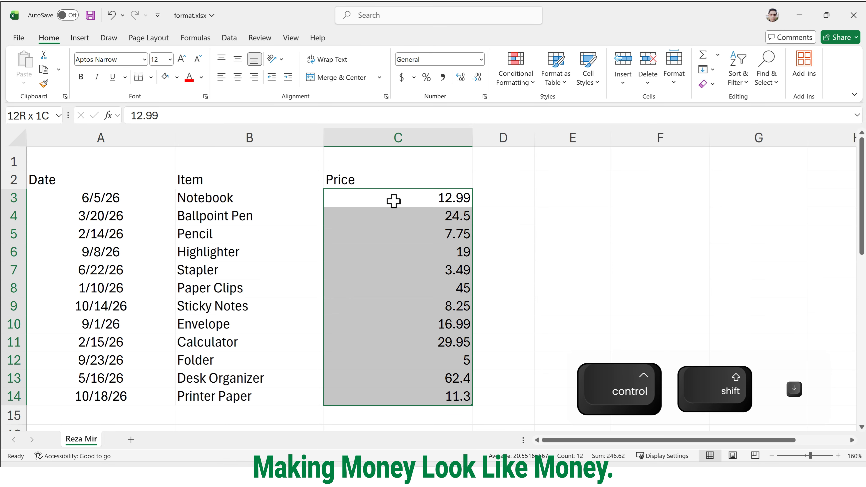
key("ctrl+1")
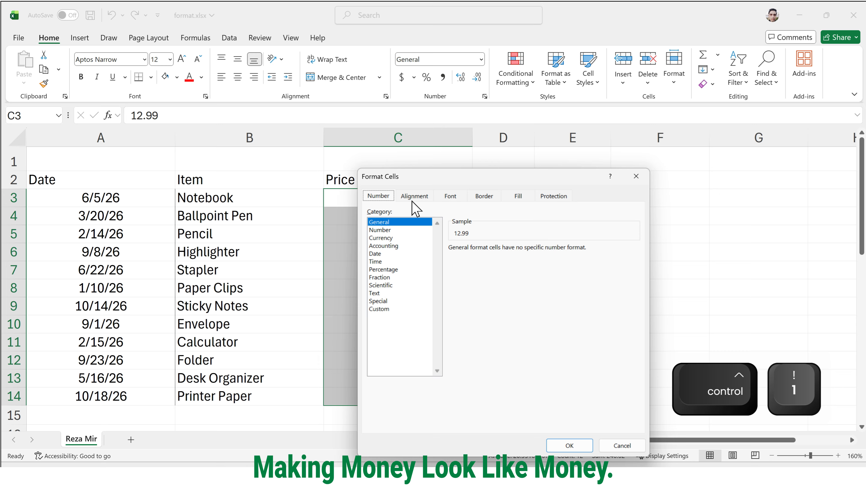
left_click(387, 238)
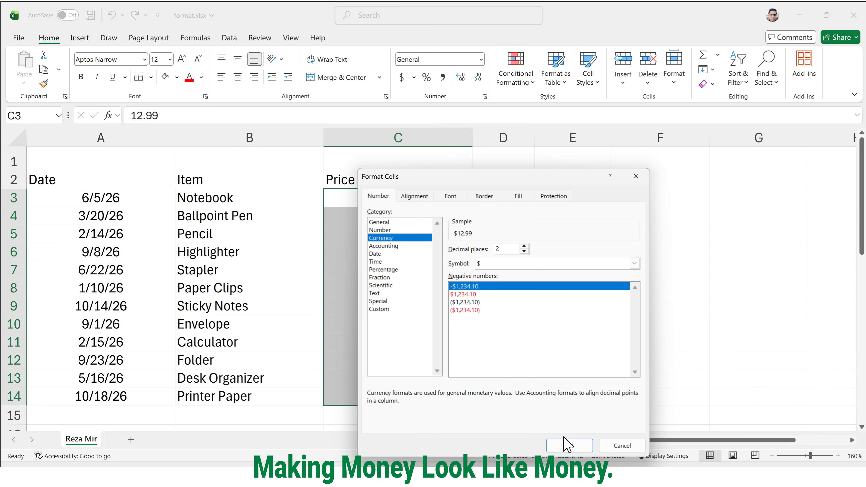
left_click(569, 446)
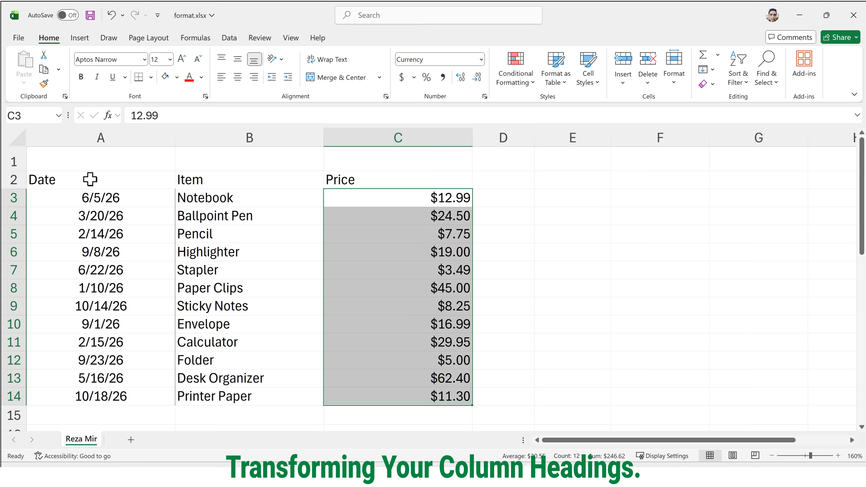
Step: Change the font of the column headings in A2:C2 to Arial Black
left_click_drag(90, 179, 344, 179)
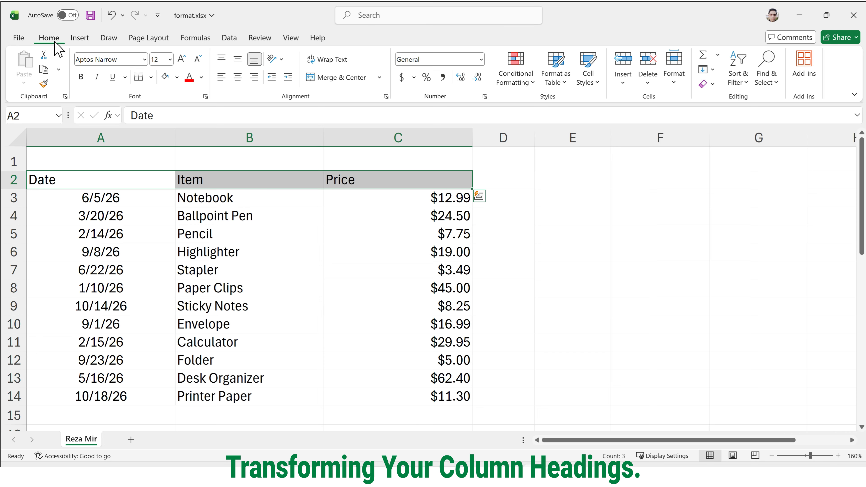
left_click(144, 60)
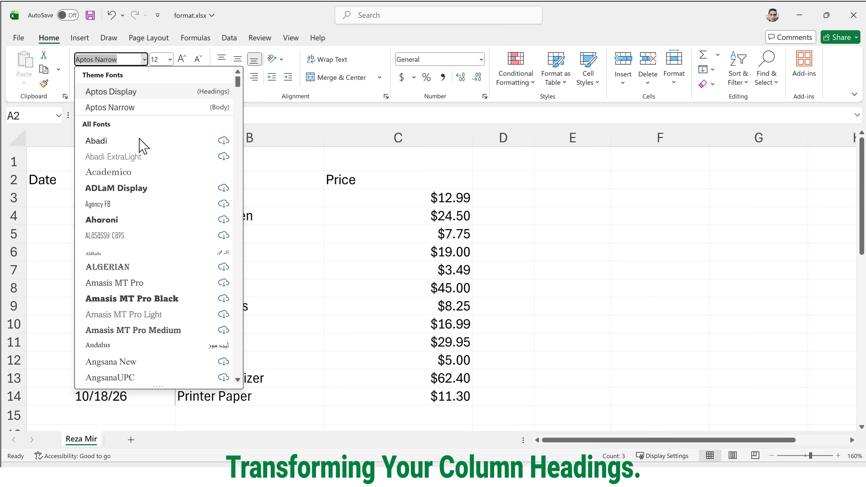
type("Ar")
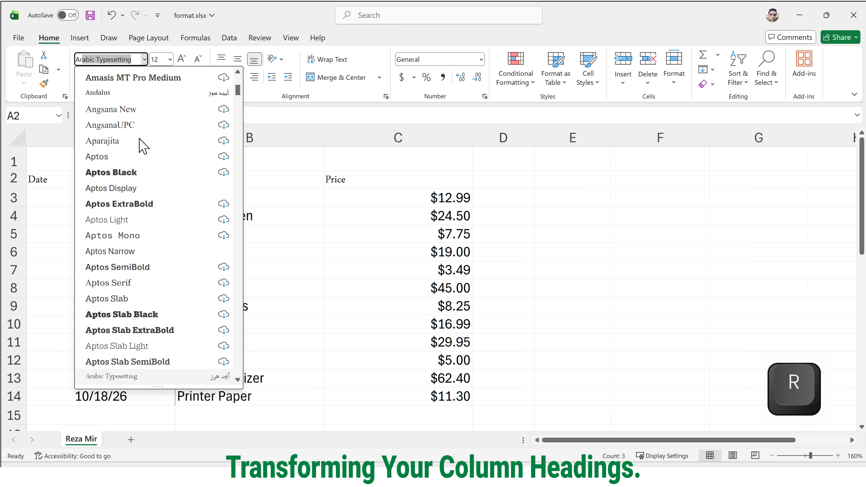
type("ial")
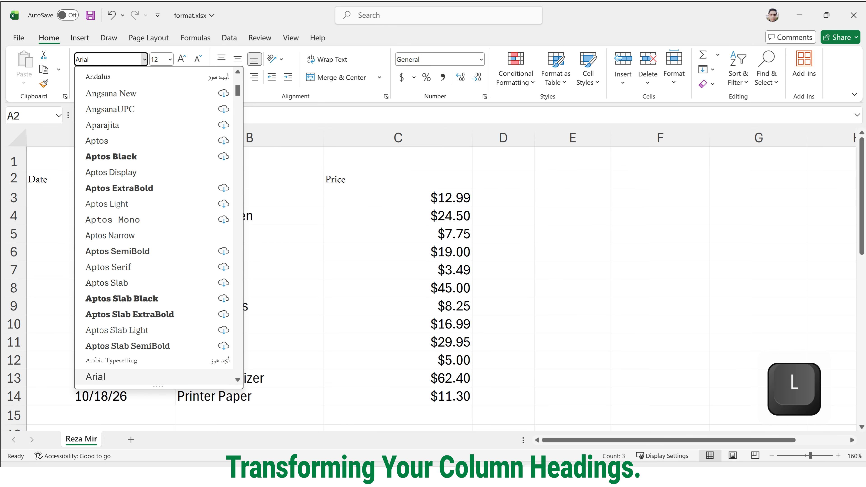
scroll(164, 324, "down", 1)
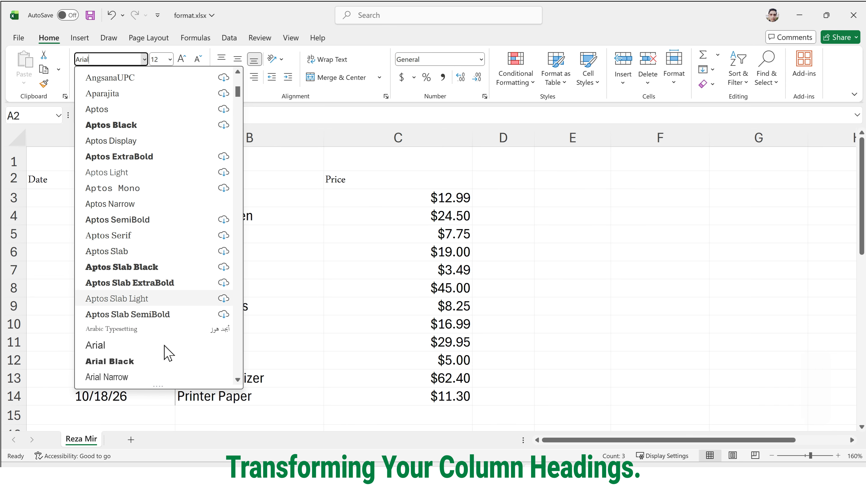
left_click(155, 362)
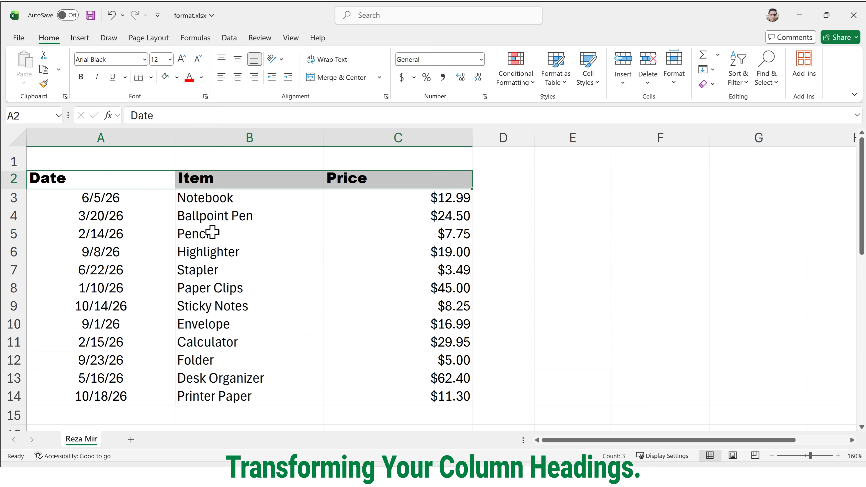
Step: Set the font size of the column headings in A2:C2 to 13 and make row 2 slightly taller
left_click(180, 59)
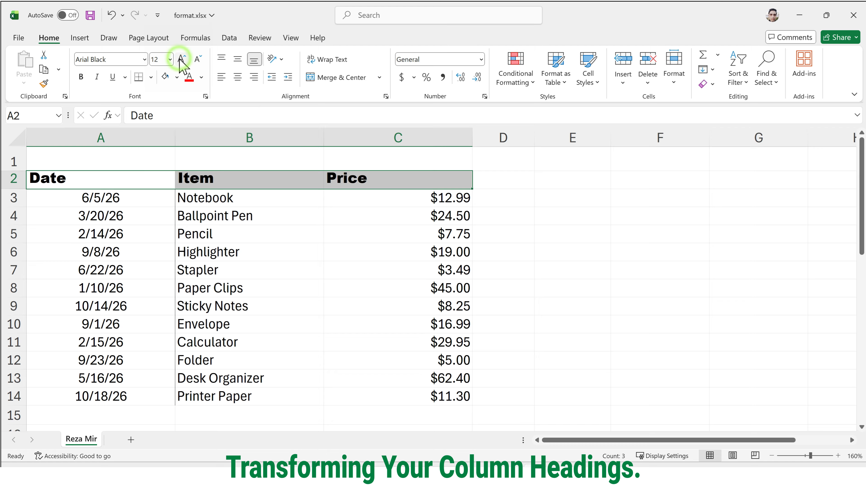
left_click(194, 59)
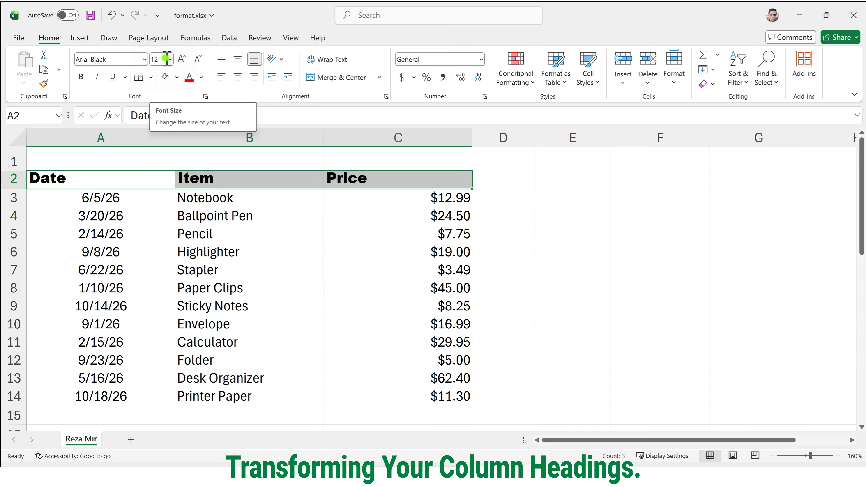
left_click(157, 59)
type("13")
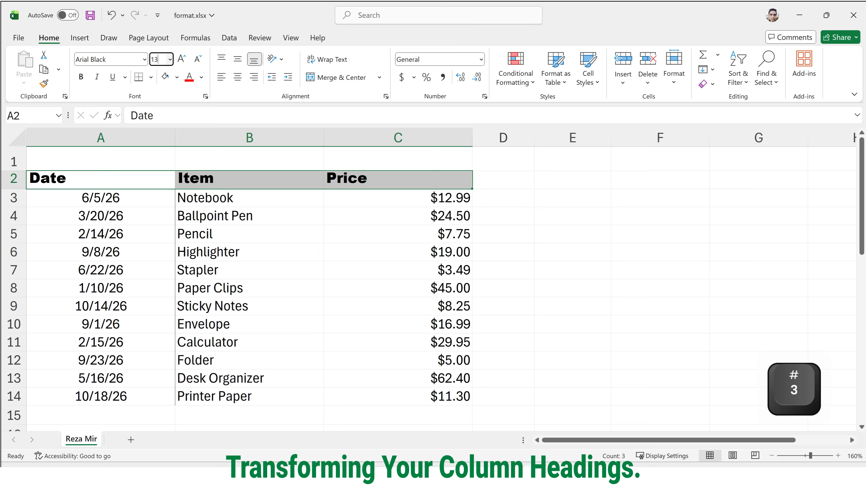
left_click(236, 182)
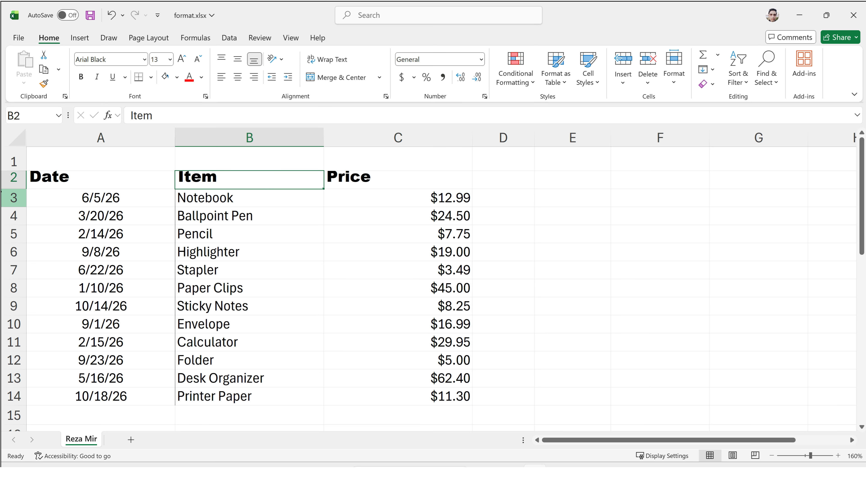
left_click(13, 184)
left_click_drag(13, 188, 13, 196)
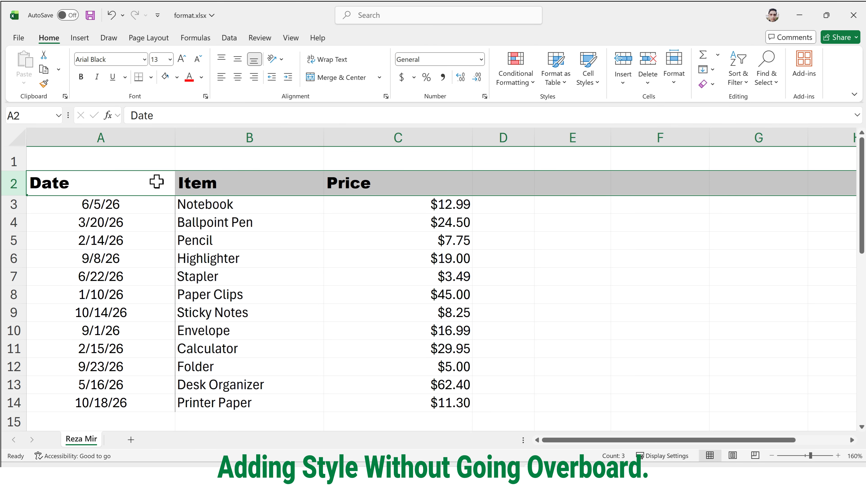
Step: Italicize the column headings in A2:C2 and fill their background with the dark teal-blue theme color
left_click_drag(157, 181, 373, 182)
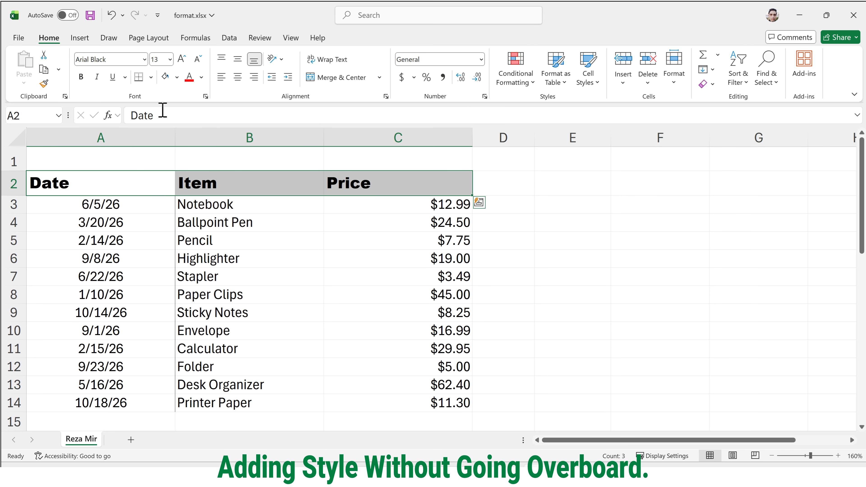
left_click(98, 78)
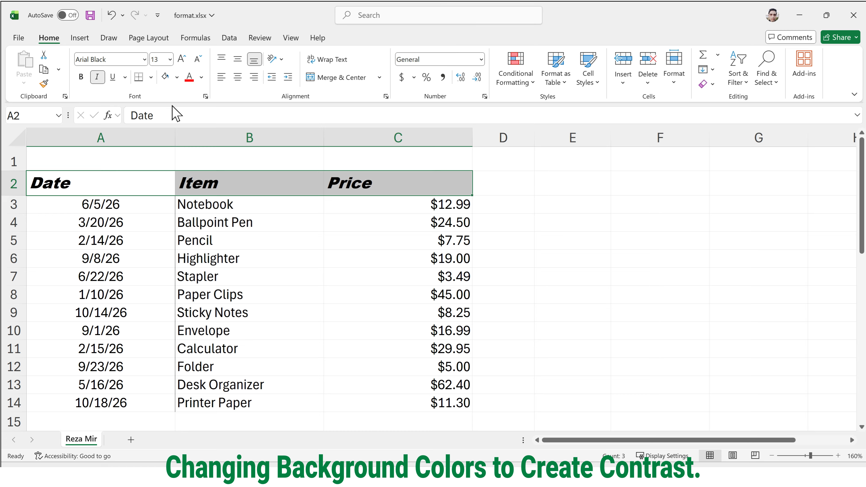
left_click(177, 77)
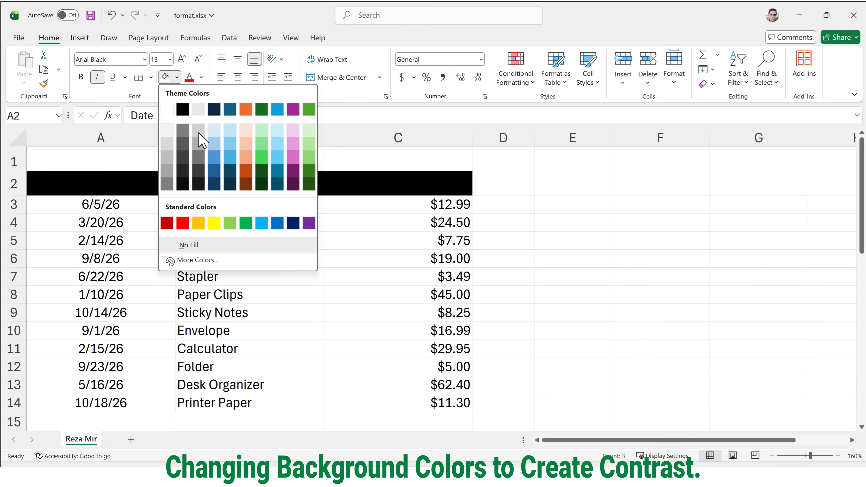
left_click(231, 110)
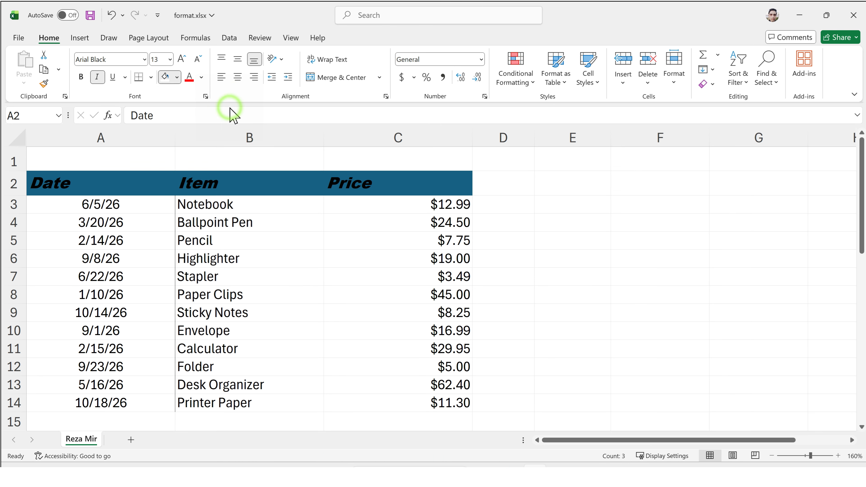
Step: Change the font color of the column headings in A2:C2 to white
left_click(201, 78)
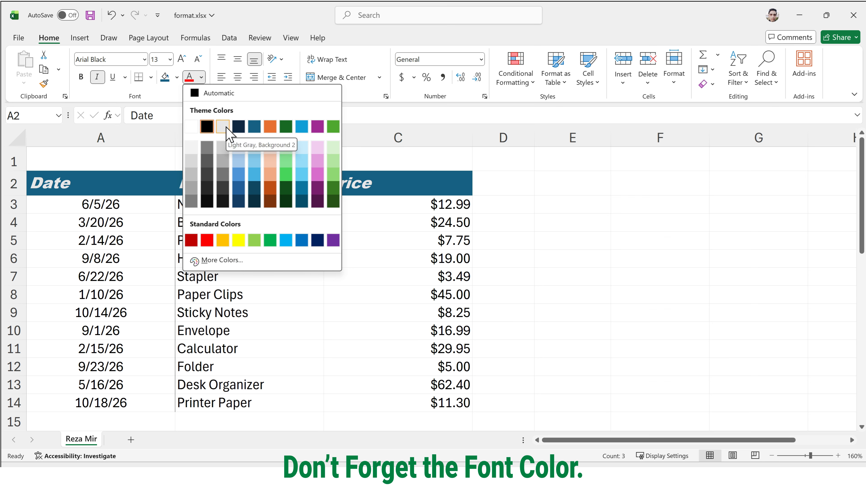
left_click(191, 129)
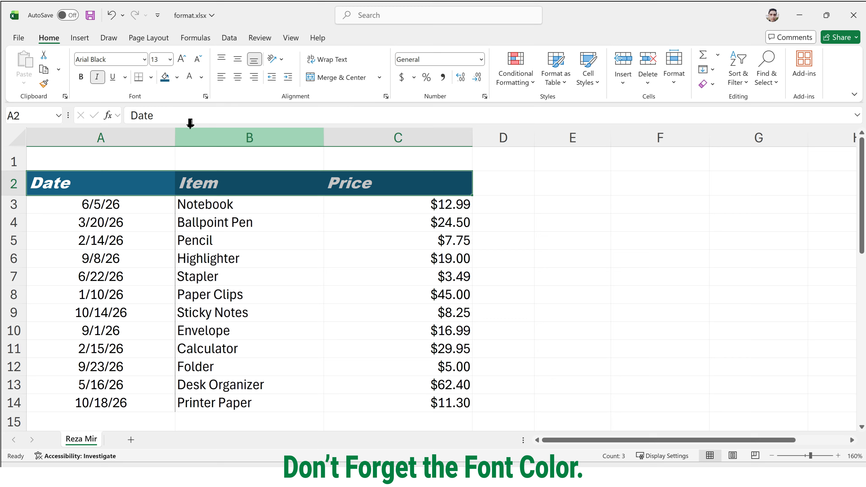
left_click(242, 186)
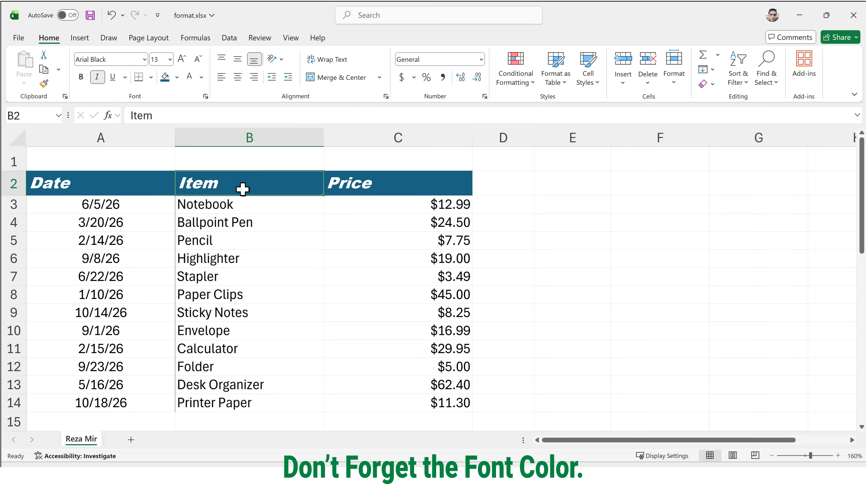
left_click_drag(119, 184, 354, 183)
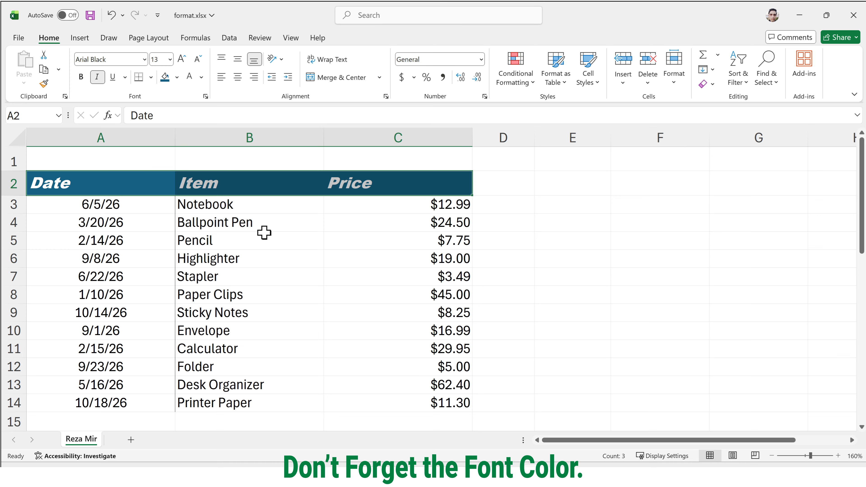
left_click(264, 233)
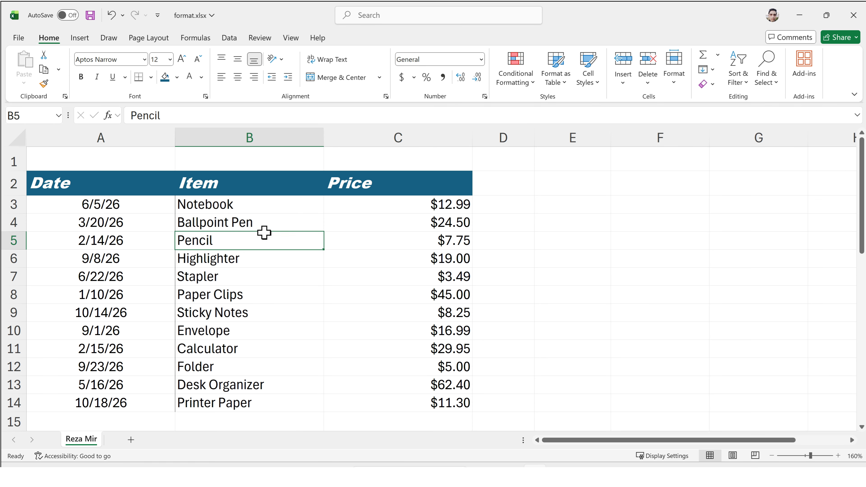
Step: Open the detailed border settings for the table A2:C14 and choose the light-blue tint of the dark teal theme color as line color
left_click(107, 182)
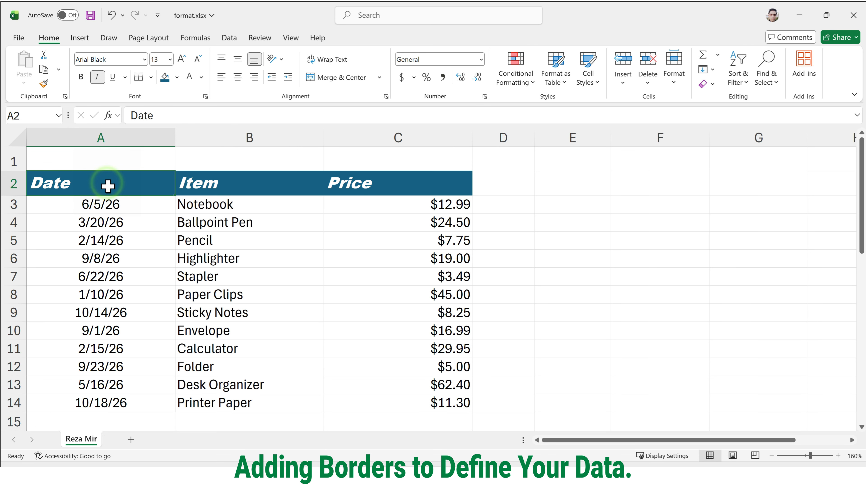
left_click_drag(108, 184, 419, 400)
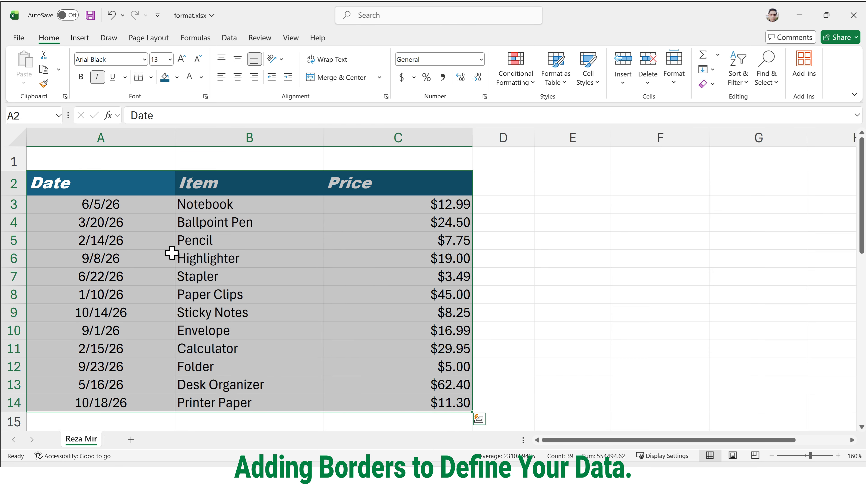
left_click(151, 79)
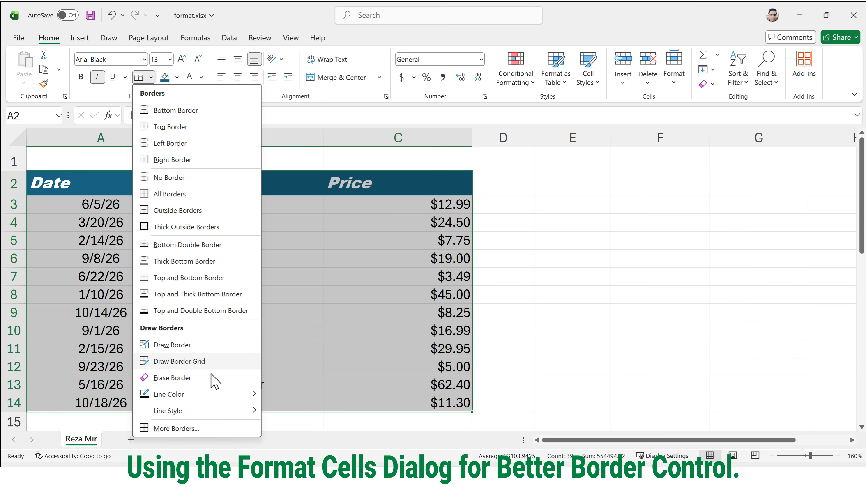
left_click(211, 425)
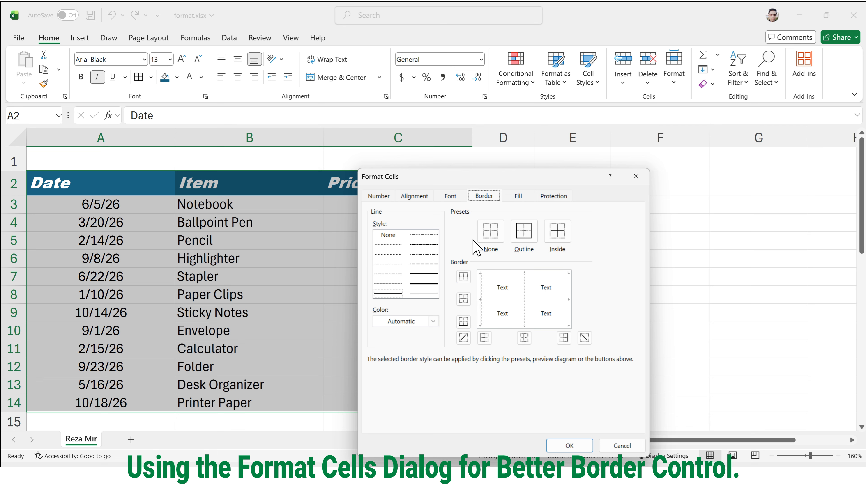
left_click(434, 321)
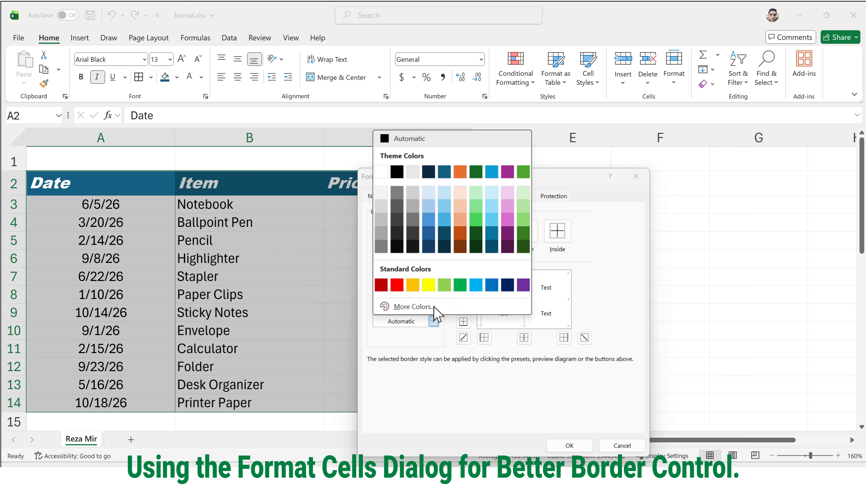
left_click(444, 173)
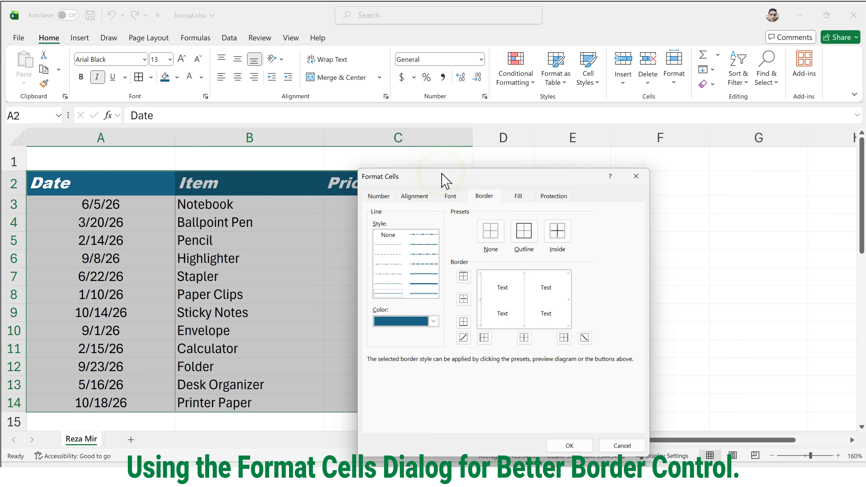
left_click(434, 321)
left_click(449, 225)
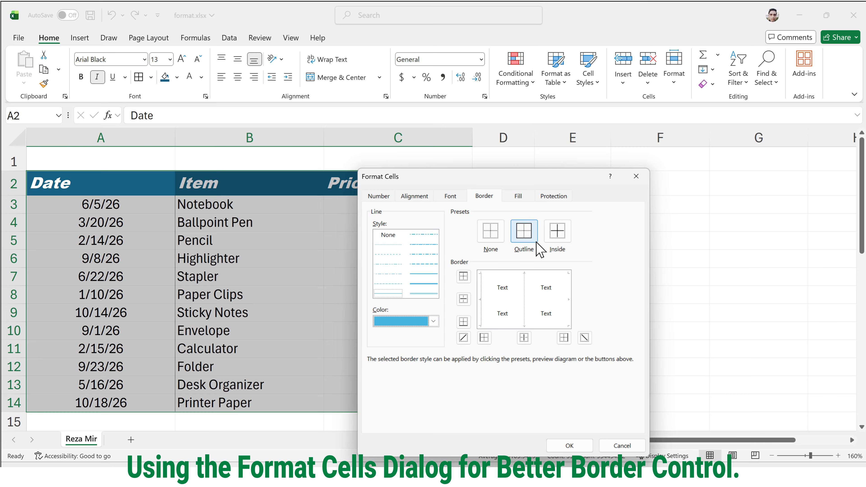
Step: Apply both outline and inside borders in the chosen light blue to the table A2:C14
left_click(525, 231)
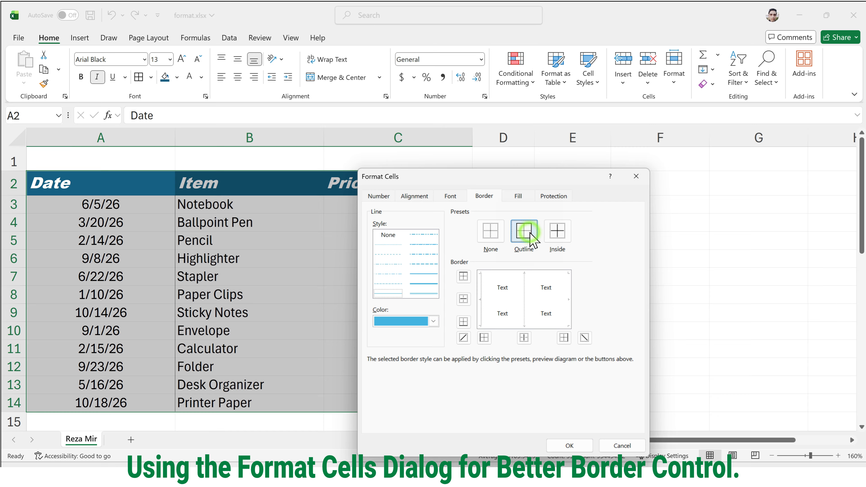
left_click(564, 229)
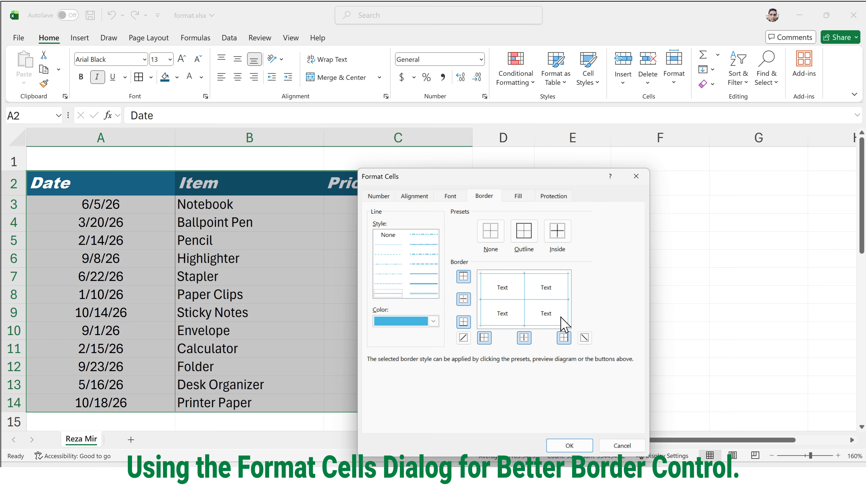
left_click(568, 444)
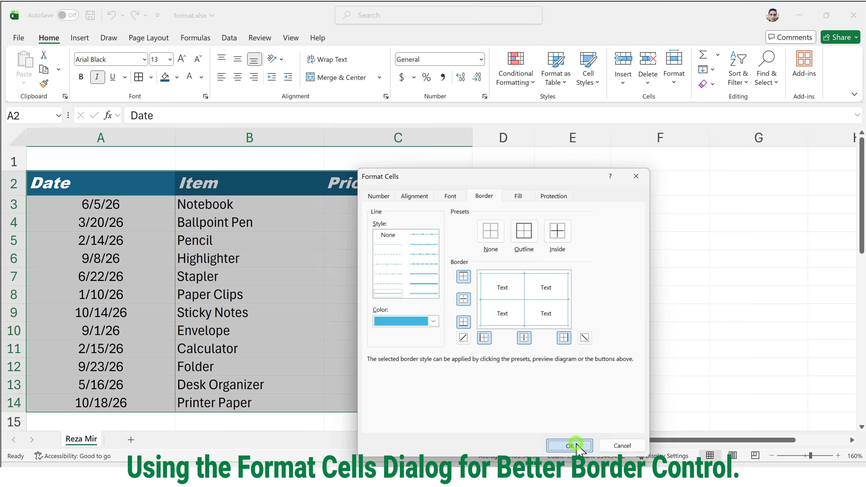
left_click(391, 305)
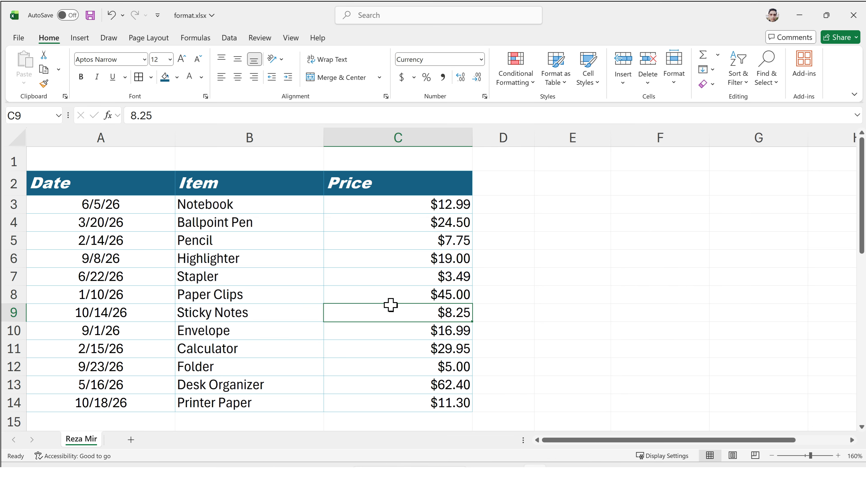